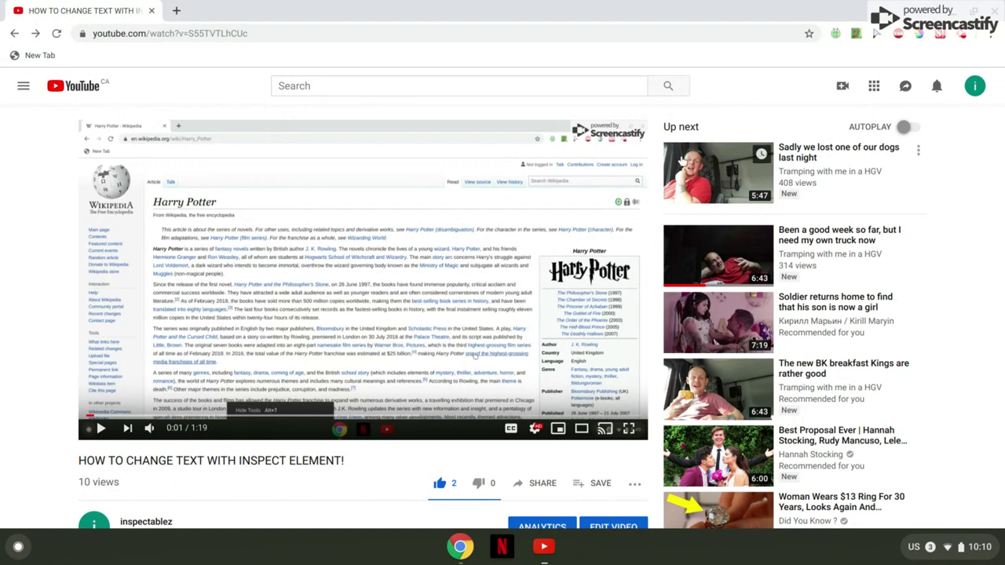
{"action": "scroll", "coordinate": [394, 343], "scroll_direction": "down", "scroll_amount": 4}
{"action": "scroll", "coordinate": [394, 343], "scroll_direction": "up", "scroll_amount": 4}
{"action": "scroll", "coordinate": [394, 330], "scroll_direction": "down", "scroll_amount": 8}
{"action": "scroll", "coordinate": [392, 332], "scroll_direction": "up", "scroll_amount": 8}
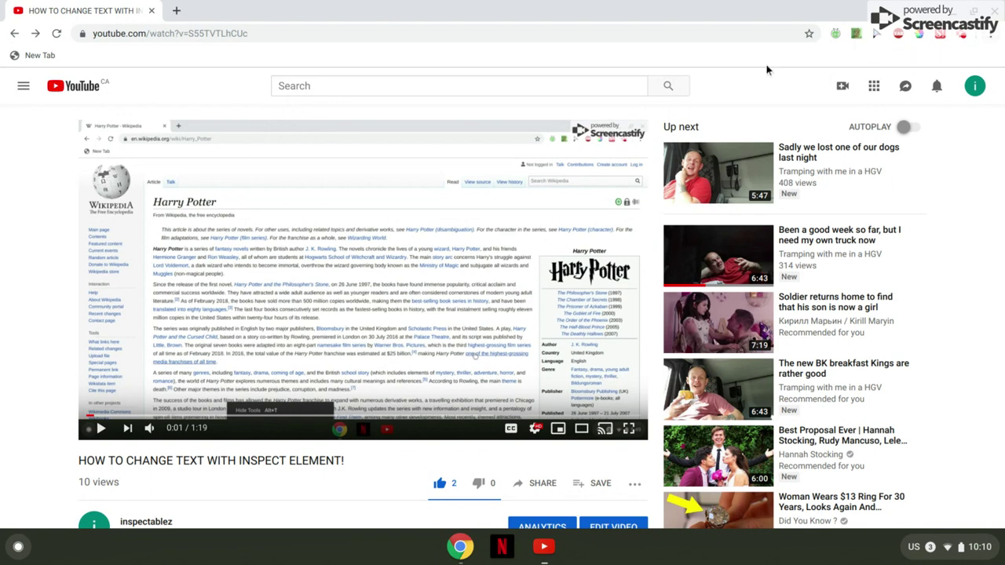
Open Chrome DevTools on the YouTube watch page with Ctrl+Shift+I
{"action": "key", "text": "ctrl+shift+i"}
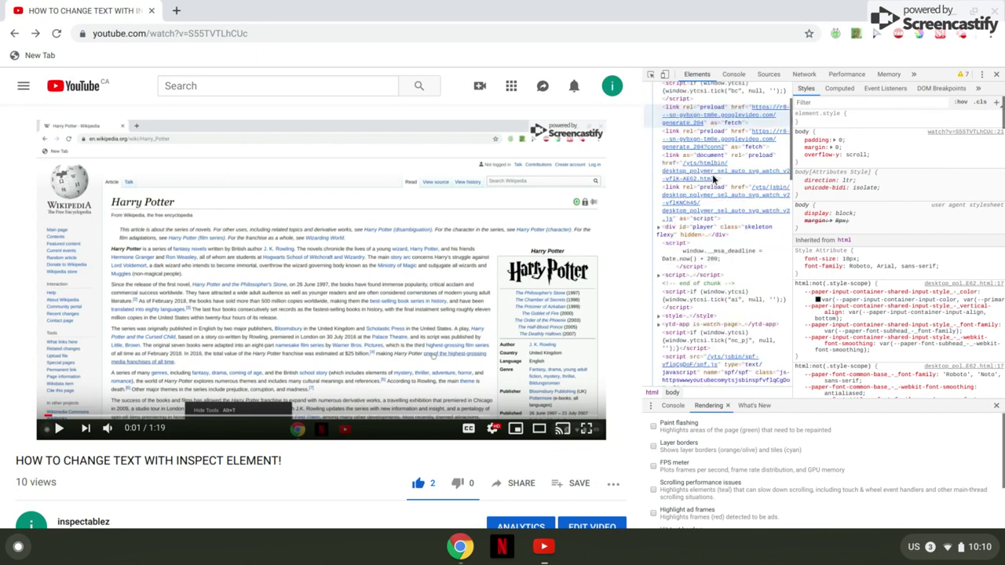
{"action": "scroll", "coordinate": [706, 196], "scroll_direction": "down", "scroll_amount": 5}
{"action": "scroll", "coordinate": [714, 189], "scroll_direction": "down", "scroll_amount": 5}
{"action": "scroll", "coordinate": [715, 183], "scroll_direction": "up", "scroll_amount": 10}
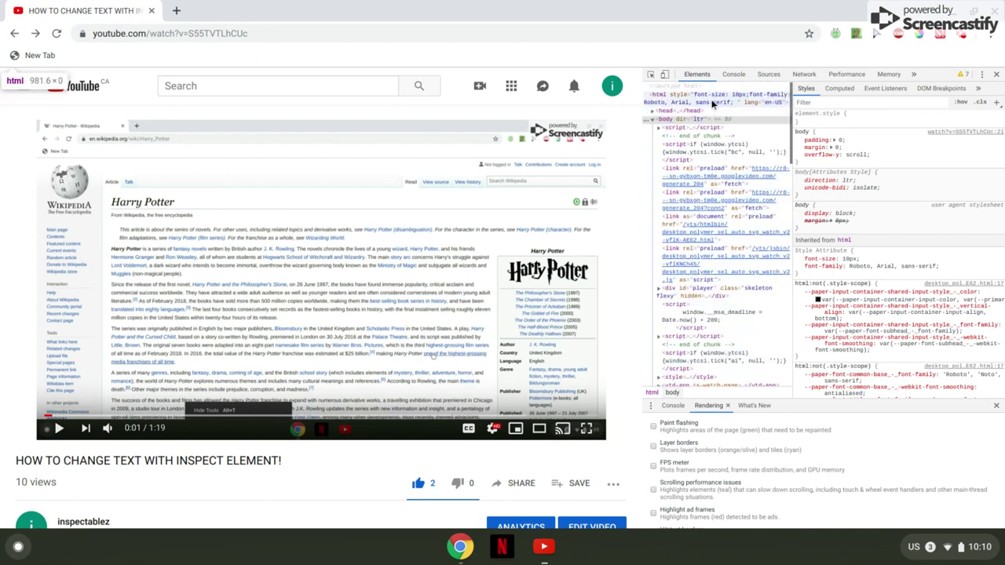
Select the root <html> node to show its inline font-size and font-family styles
{"action": "left_click", "coordinate": [670, 105]}
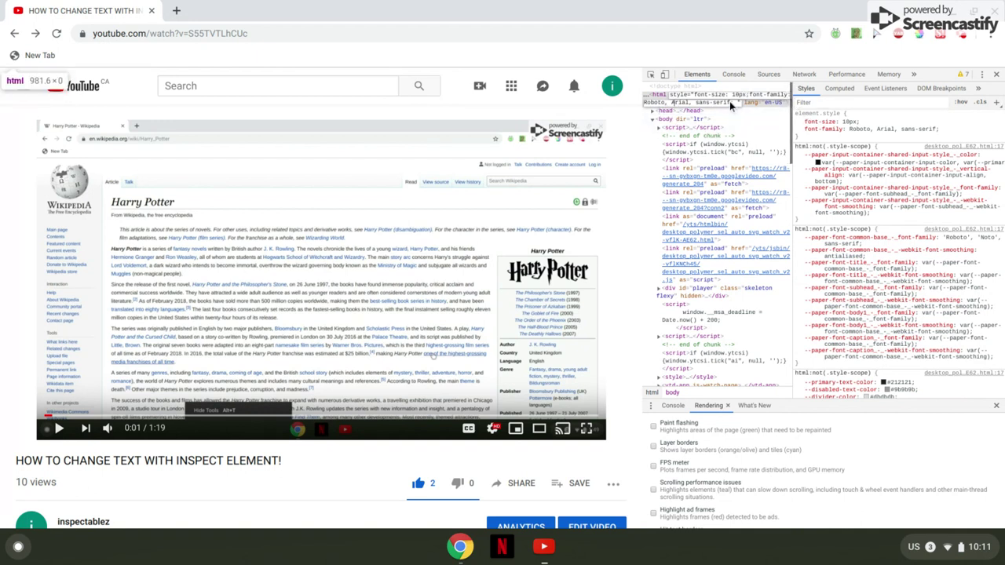
Delete the font-family value from the html style attribute, commit it, and close DevTools
{"action": "key", "text": "BackSpace"}
{"action": "key", "text": "BackSpace"}
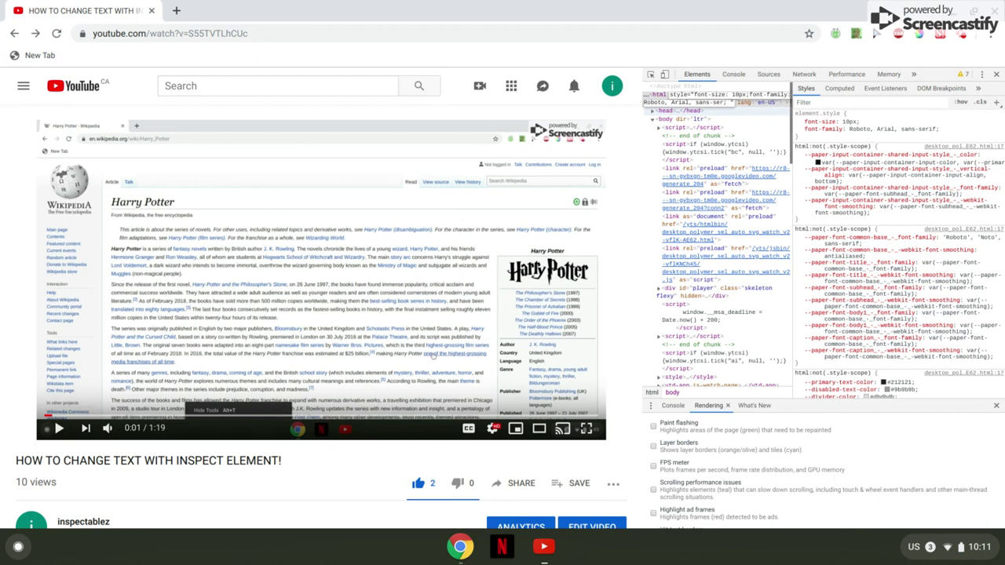
{"action": "key", "text": "BackSpace"}
{"action": "key", "text": "BackSpace"}
{"action": "key", "text": "BackSpace"}
{"action": "key", "text": "BackSpace"}
{"action": "key", "text": "BackSpace"}
{"action": "key", "text": "BackSpace"}
{"action": "key", "text": "BackSpace"}
{"action": "key", "text": "BackSpace"}
{"action": "key", "text": "BackSpace"}
{"action": "key", "text": "BackSpace"}
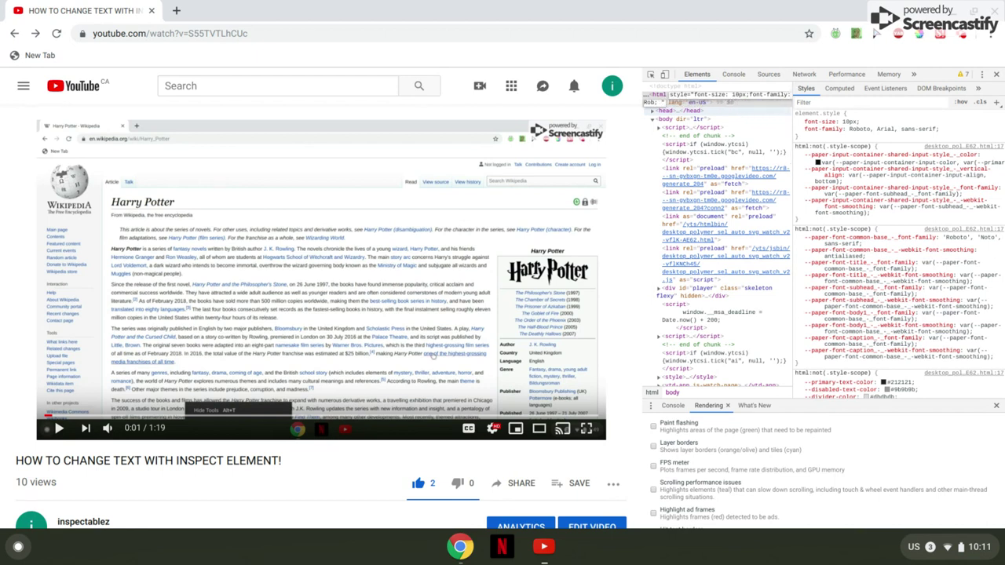
{"action": "key", "text": "BackSpace"}
{"action": "key", "text": "BackSpace"}
{"action": "key", "text": "BackSpace"}
{"action": "key", "text": "Return"}
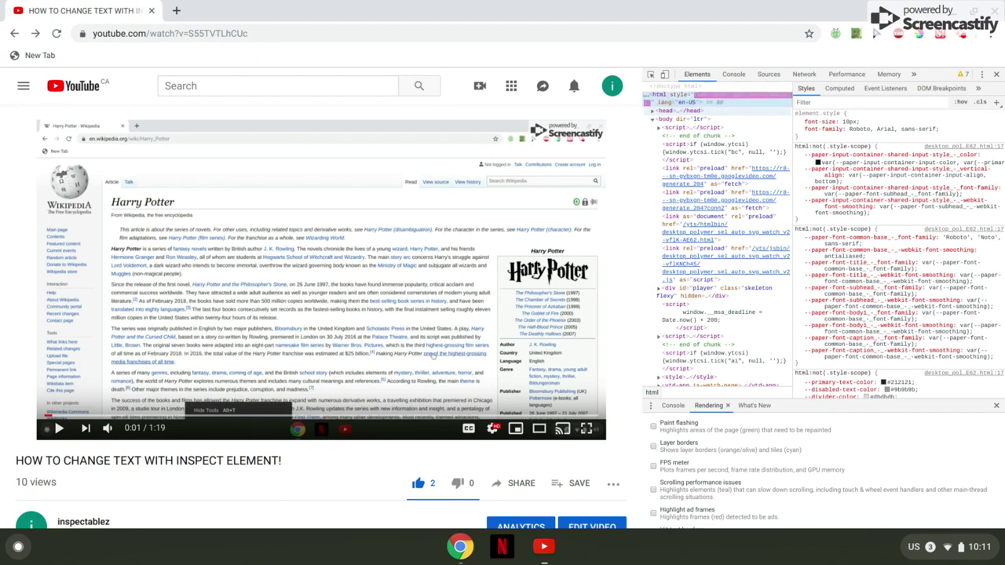
{"action": "left_click", "coordinate": [996, 74]}
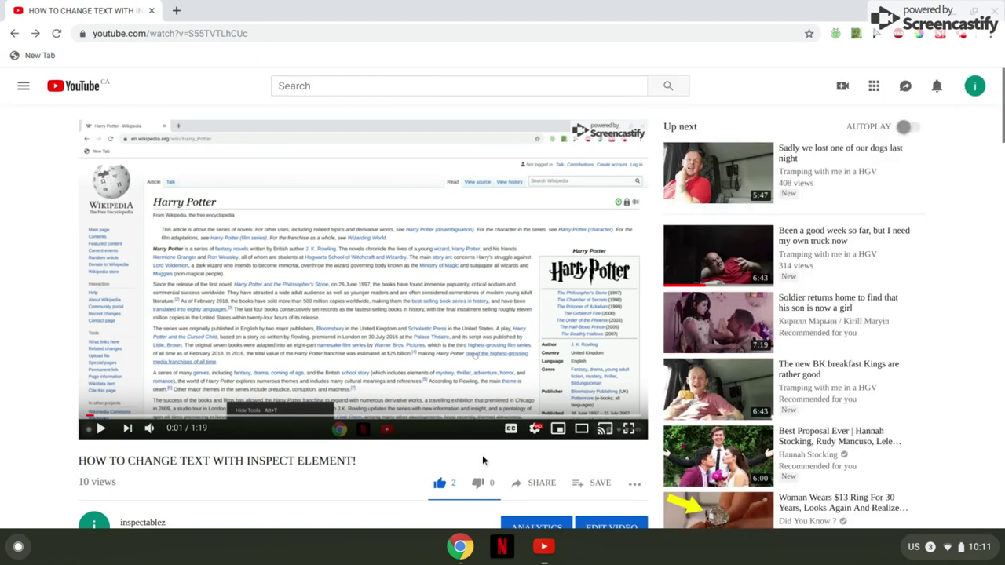
{"action": "scroll", "coordinate": [481, 440], "scroll_direction": "down", "scroll_amount": 5}
{"action": "scroll", "coordinate": [482, 437], "scroll_direction": "down", "scroll_amount": 3}
{"action": "scroll", "coordinate": [491, 437], "scroll_direction": "down", "scroll_amount": 1}
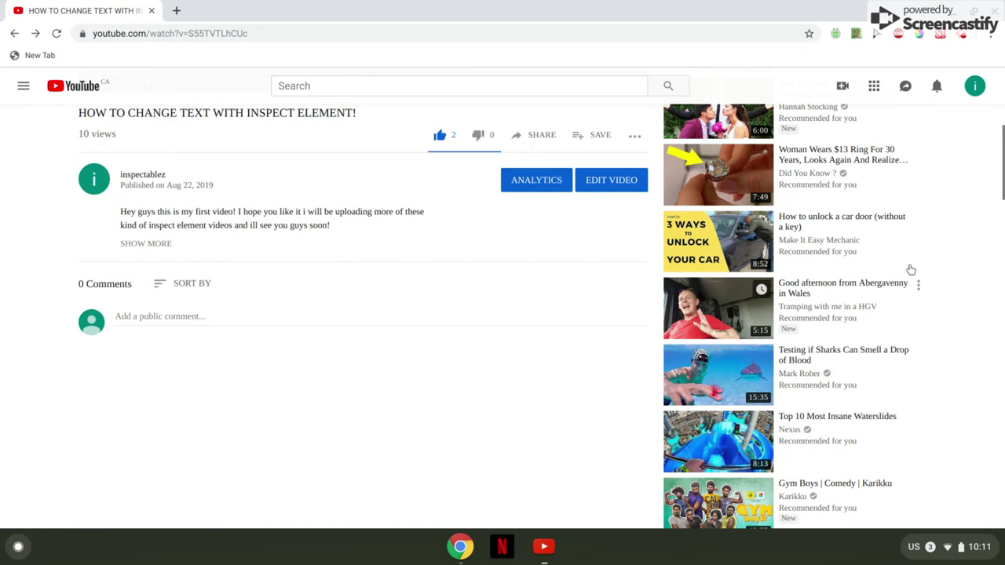
Check the watch page's new serif font through its description, comments and Up next list
{"action": "left_click", "coordinate": [963, 36]}
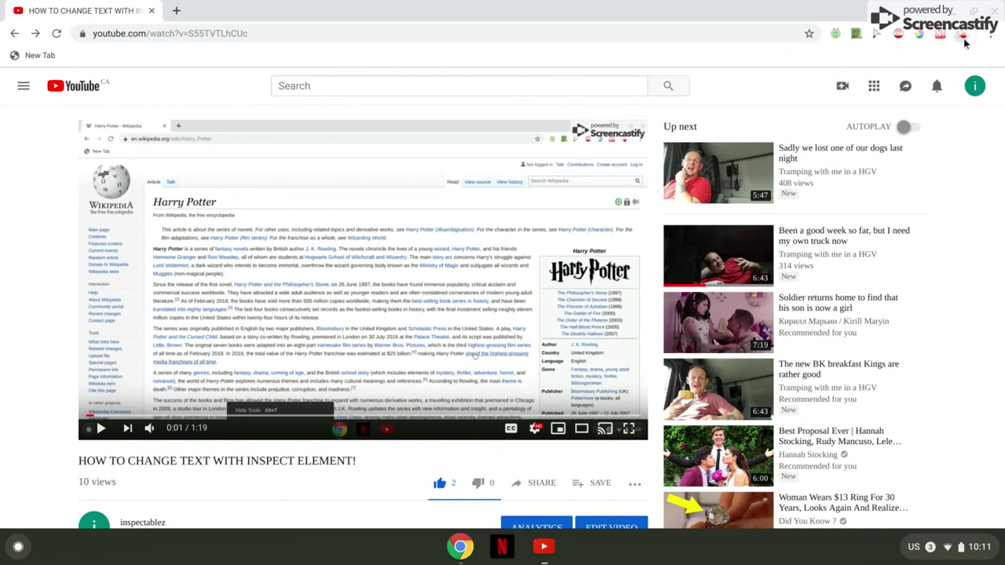
{"action": "left_click", "coordinate": [963, 36]}
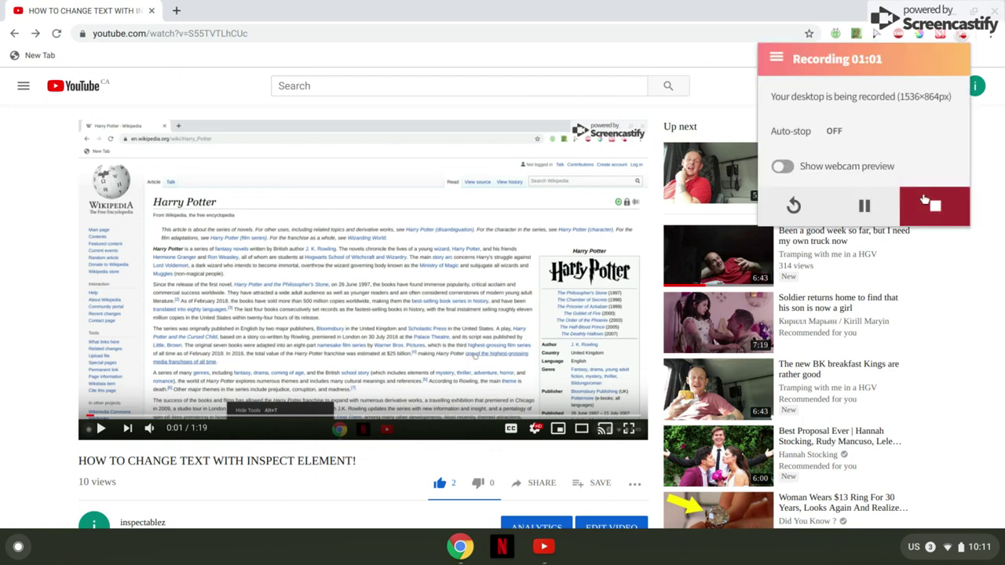